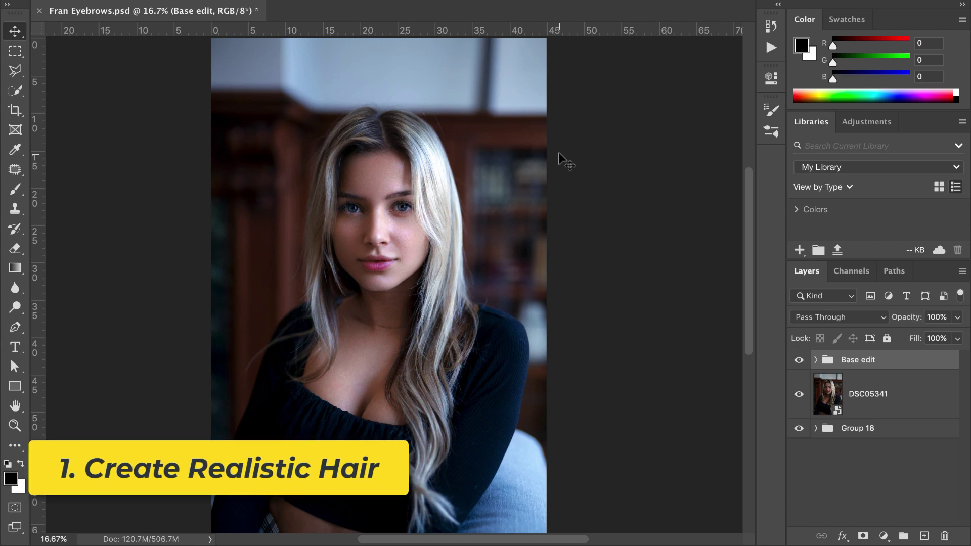
# Zoom in to 50% on the model's eyebrows and switch to the Move tool
pyautogui.press('z')
pyautogui.click(392, 197)
pyautogui.click(387, 199)
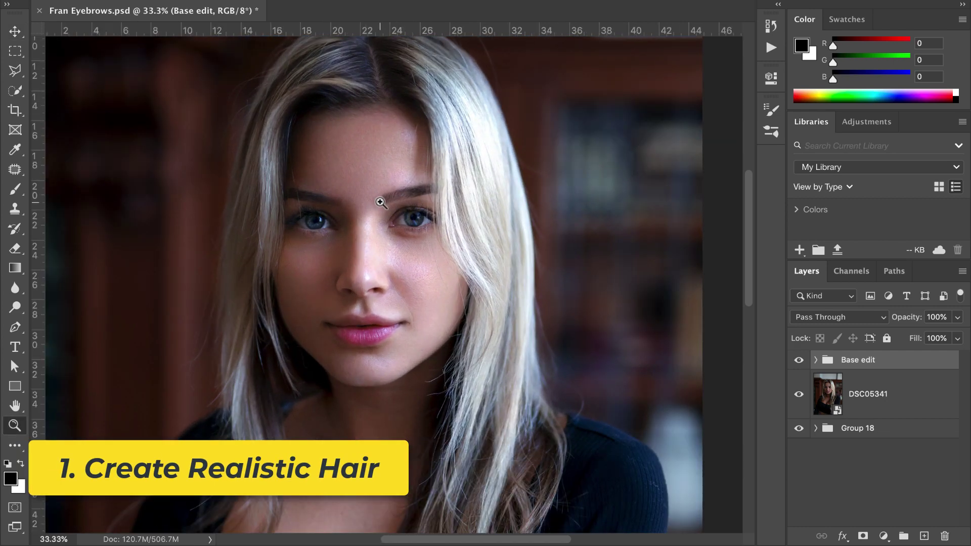
pyautogui.click(380, 203)
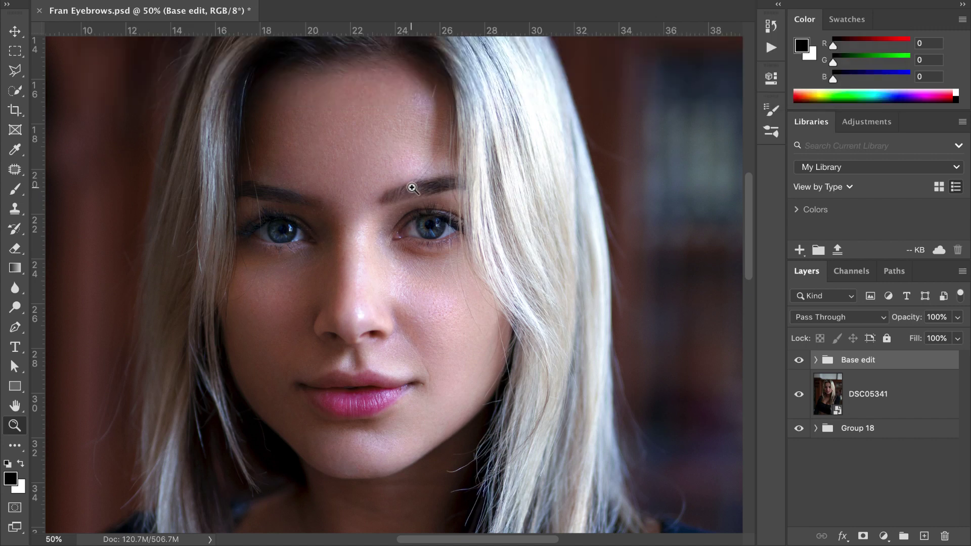
pyautogui.press('v')
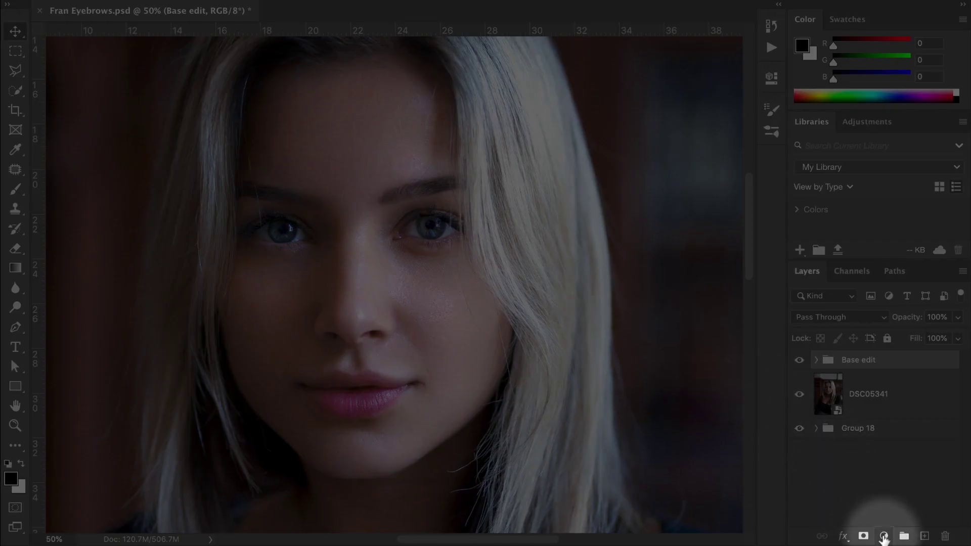
# Add a Curves adjustment layer and drag down on the brows to darken the portrait
pyautogui.click(882, 537)
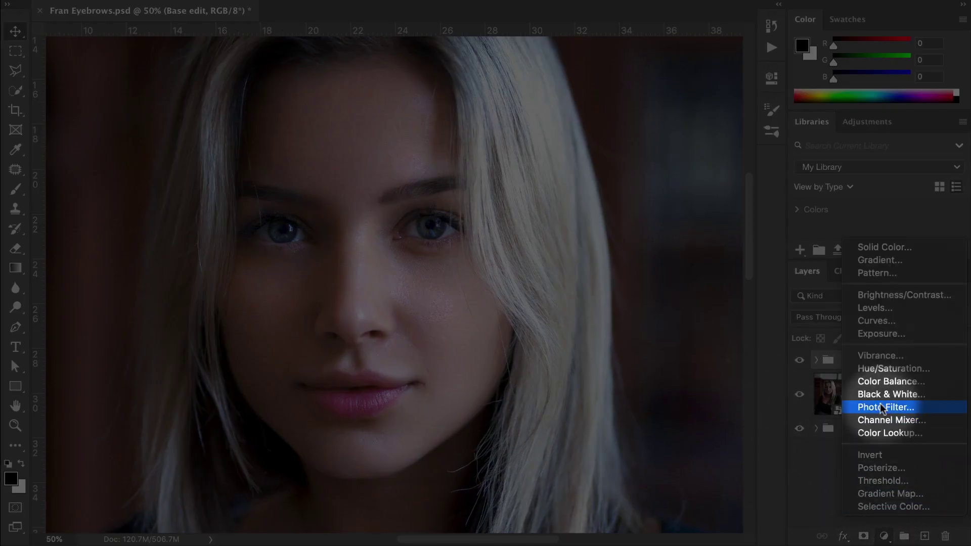
pyautogui.click(886, 320)
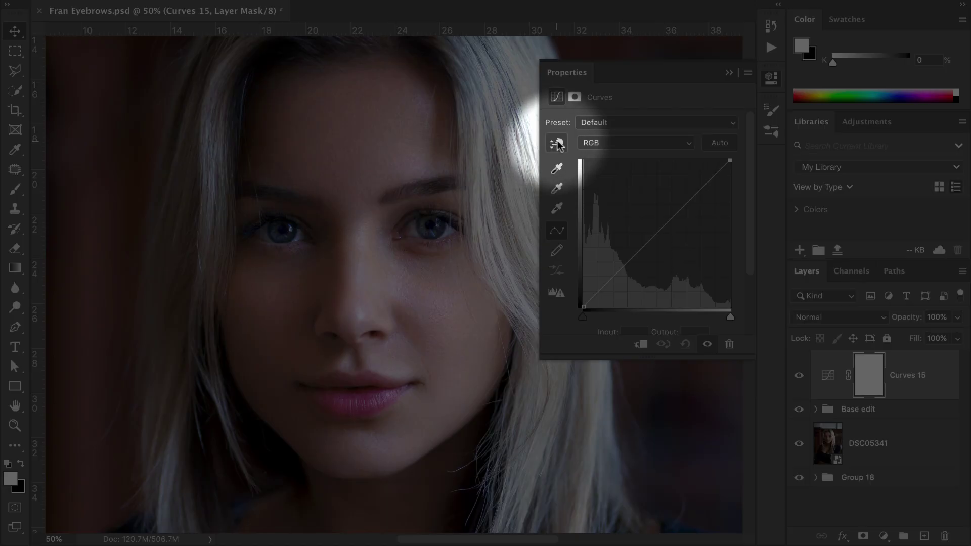
pyautogui.click(556, 144)
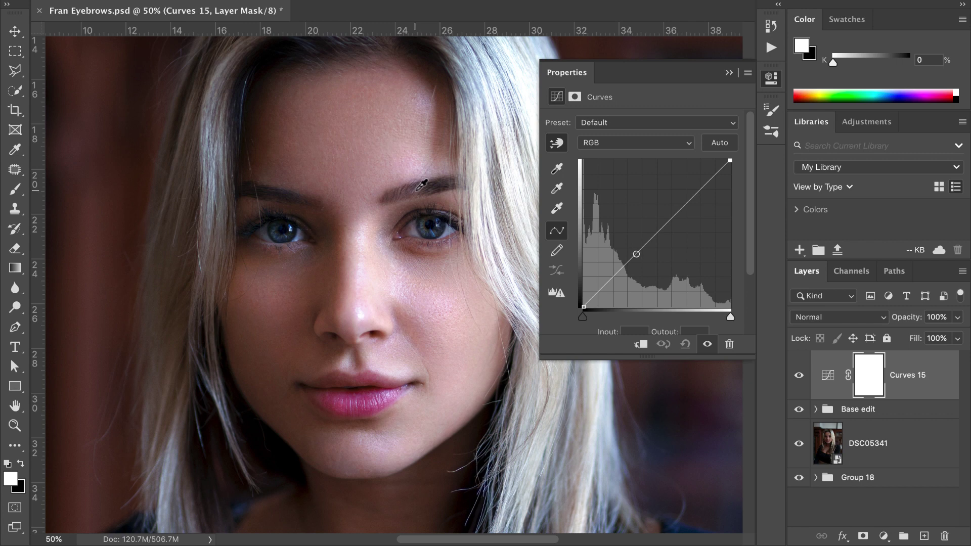
pyautogui.moveTo(417, 190); pyautogui.dragTo(424, 210)
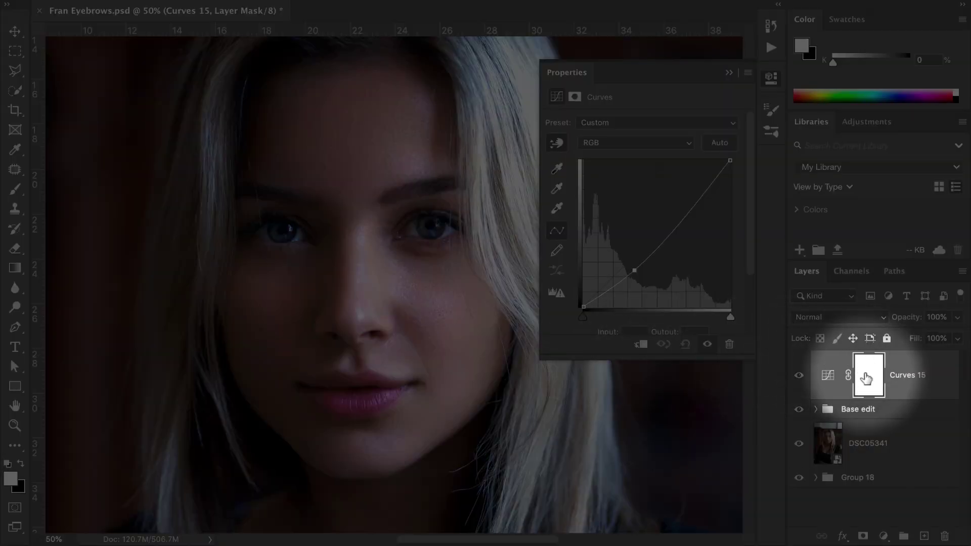
# Invert the Curves 15 layer mask to black and make white the foreground colour
pyautogui.click(872, 376)
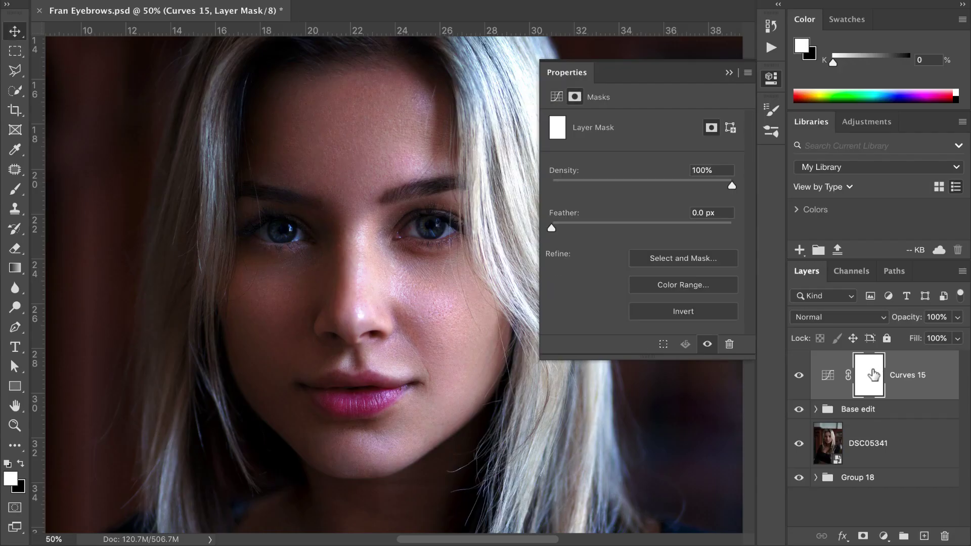
pyautogui.hotkey('ctrl', 'i')
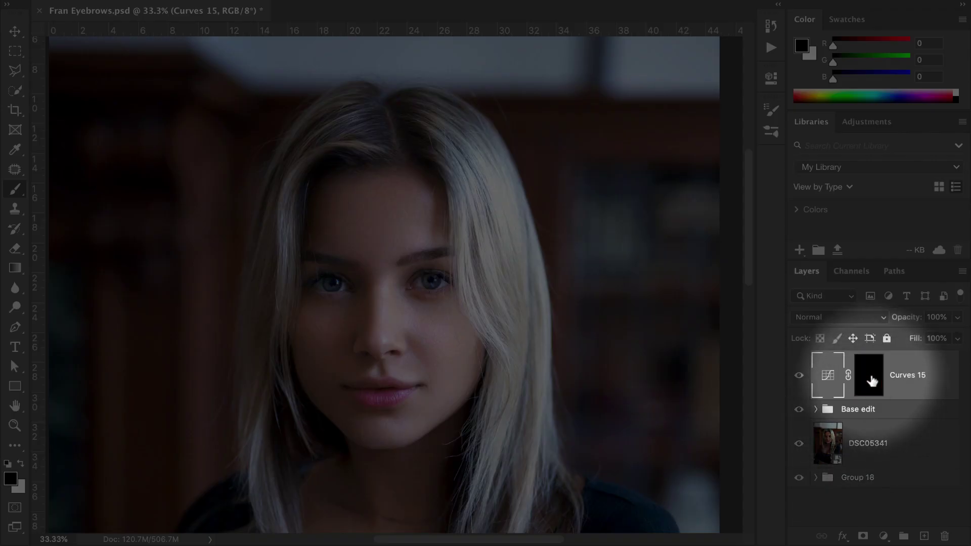
pyautogui.click(870, 380)
pyautogui.press('x')
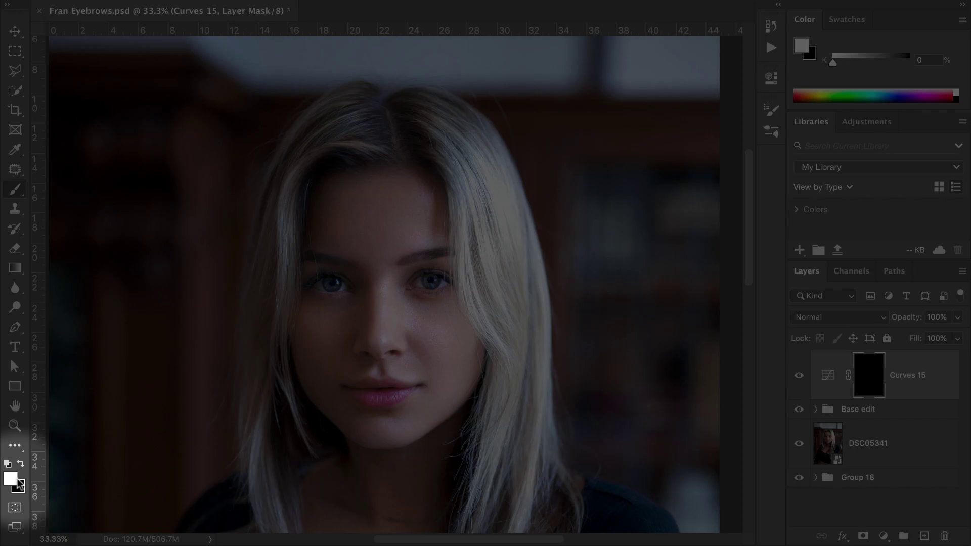
# Zoom in to 100% on the eyebrows
pyautogui.press('z')
pyautogui.scroll(-1, 379, 267)
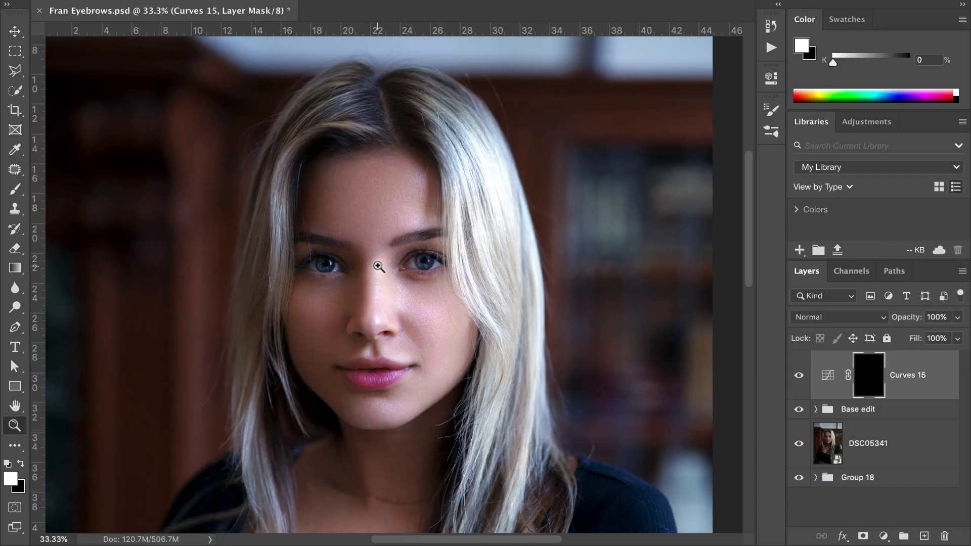
pyautogui.click(379, 266)
pyautogui.click(381, 263)
pyautogui.click(392, 241)
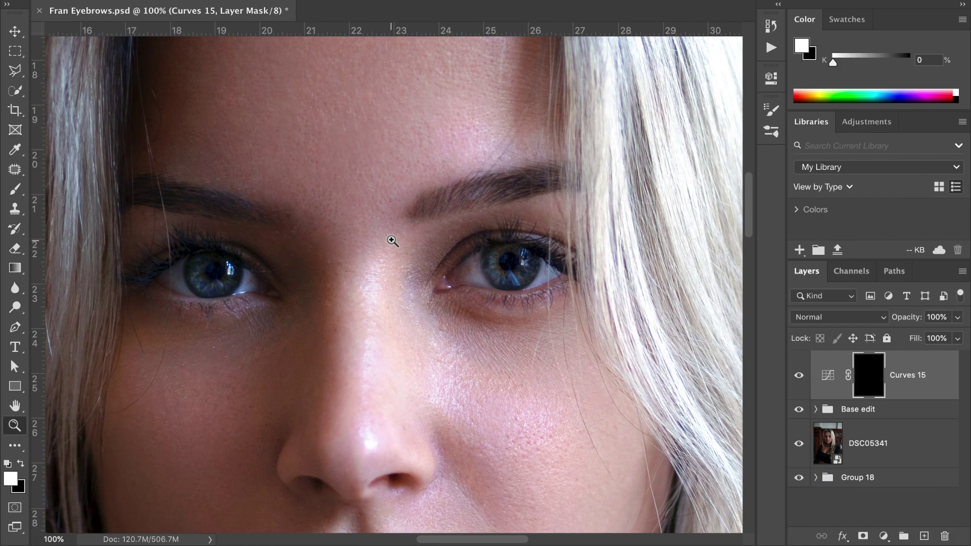
# Switch to the Brush with white as foreground colour and save the document
pyautogui.press('b')
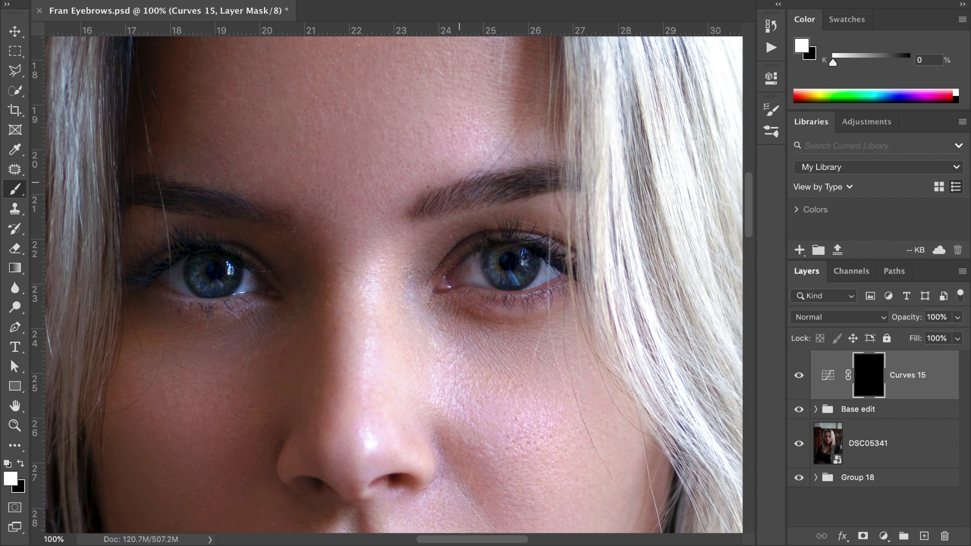
pyautogui.press('x')
pyautogui.hscroll(-3, 469, 189)
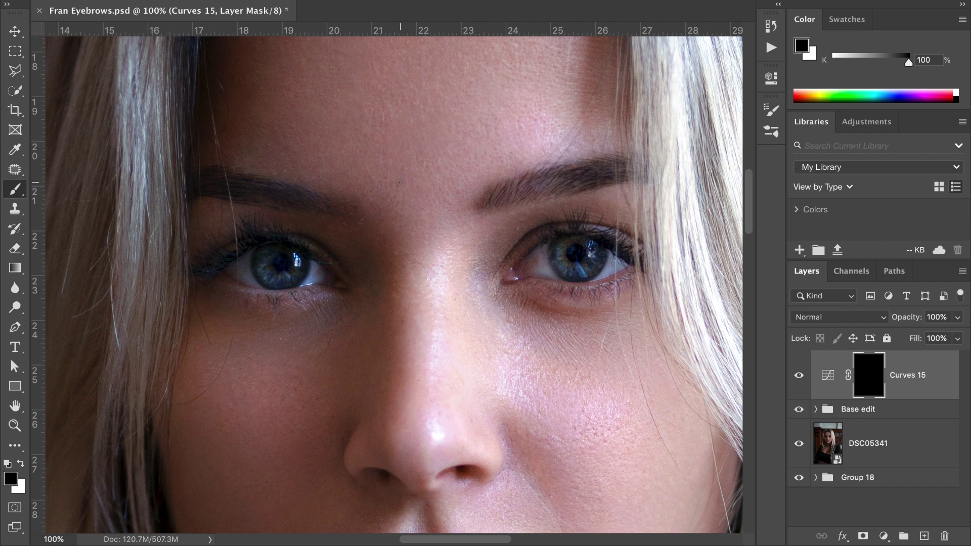
pyautogui.press('x')
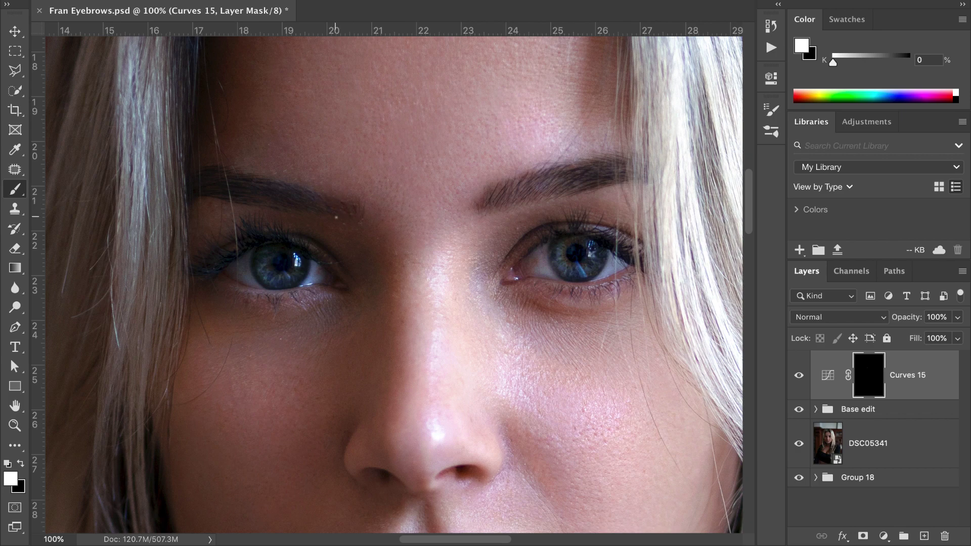
pyautogui.hotkey('ctrl', 's')
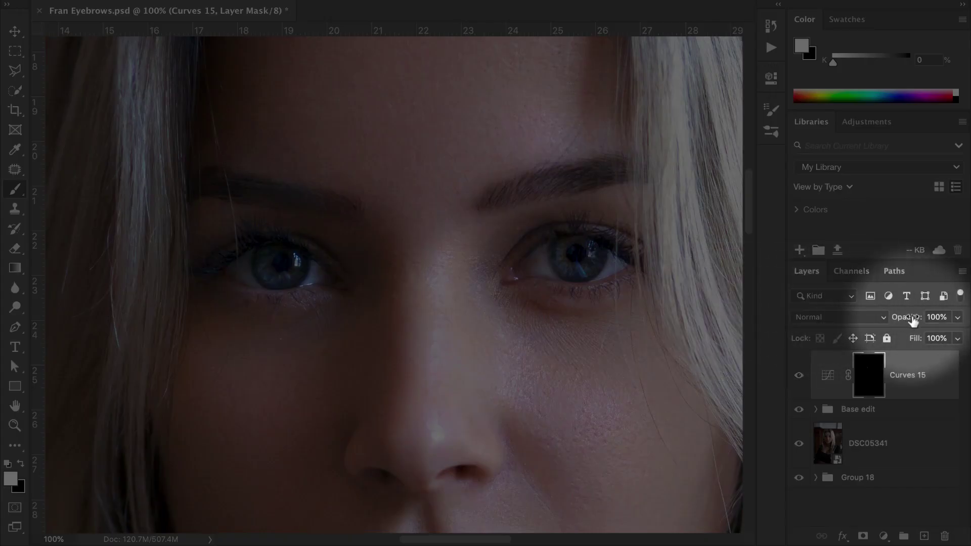
# Scrub the Opacity control of the Curves 15 layer
pyautogui.moveTo(913, 320); pyautogui.dragTo(889, 321)
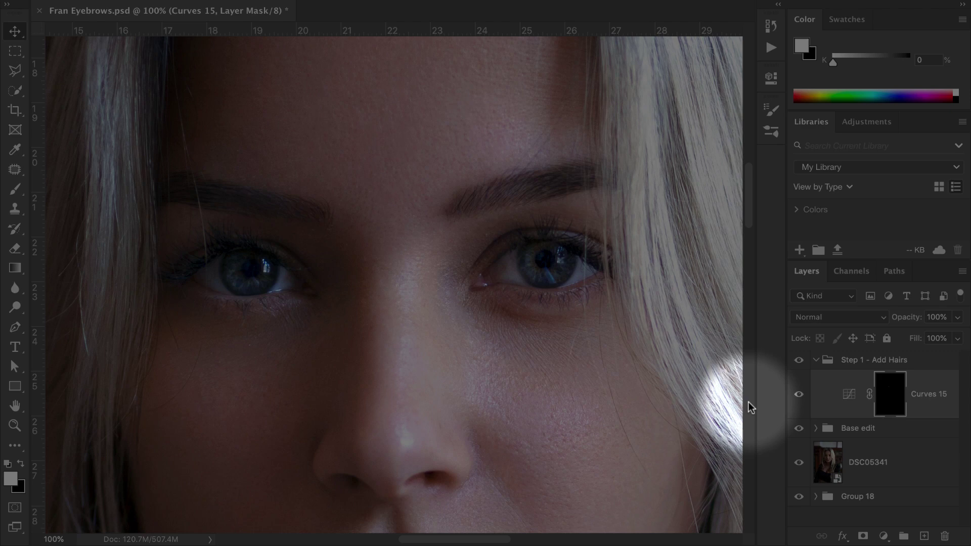
# Add a new empty layer inside a group named 'Step 2 - Shadow Filler'
pyautogui.click(816, 361)
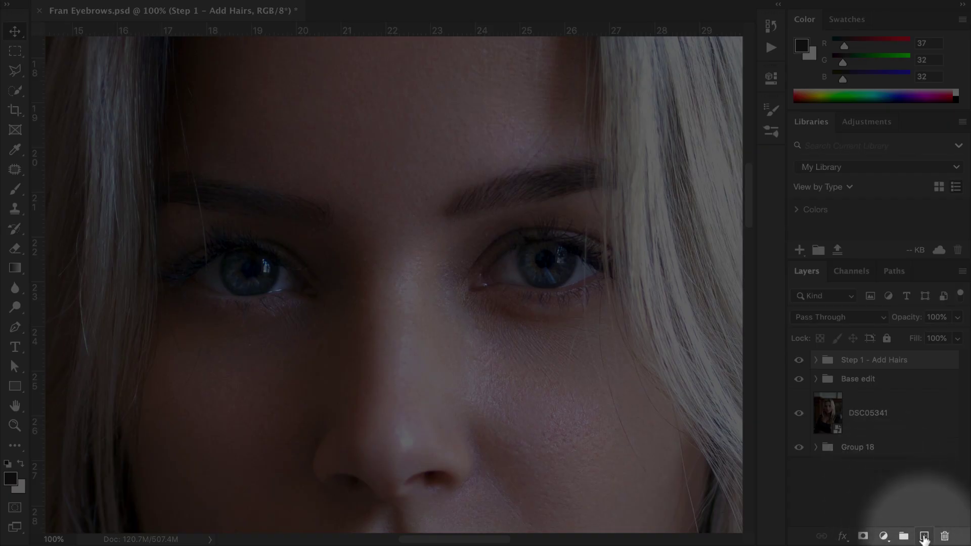
pyautogui.click(923, 535)
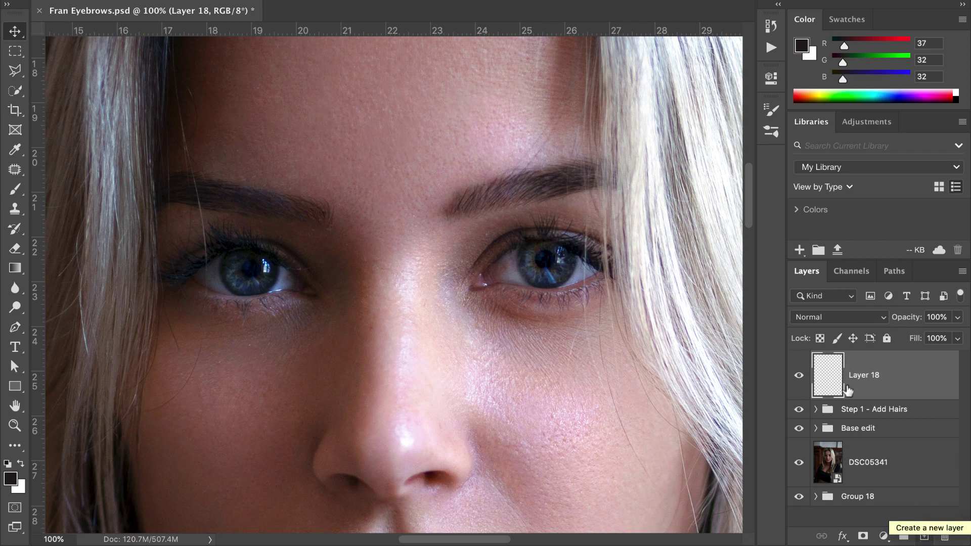
pyautogui.press('super+g')
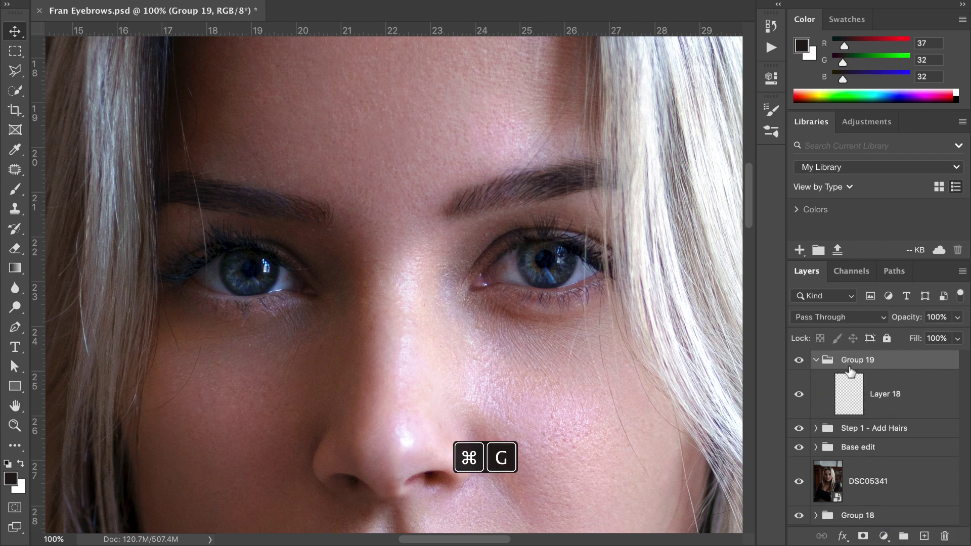
pyautogui.doubleClick(857, 359)
pyautogui.write('Step 2 - Shadow Filler')
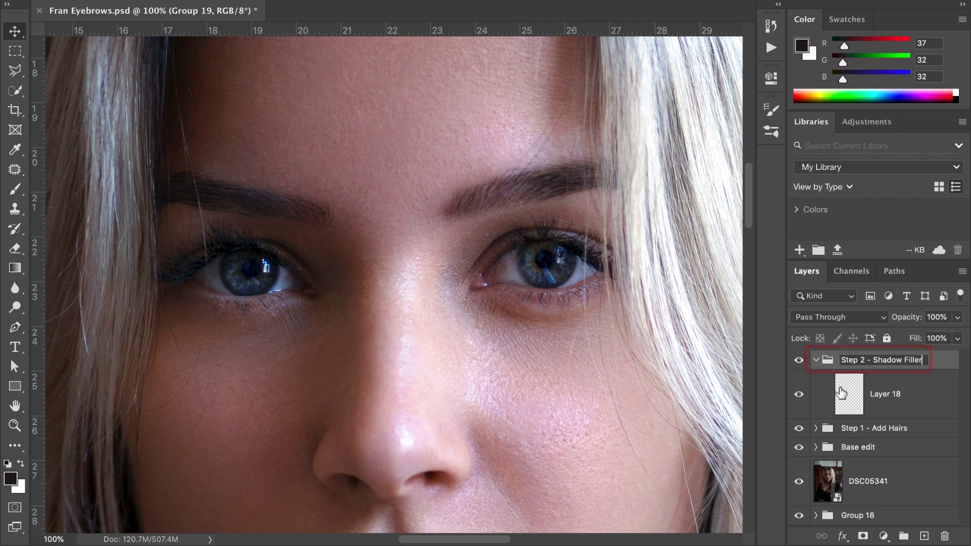
pyautogui.press('Return')
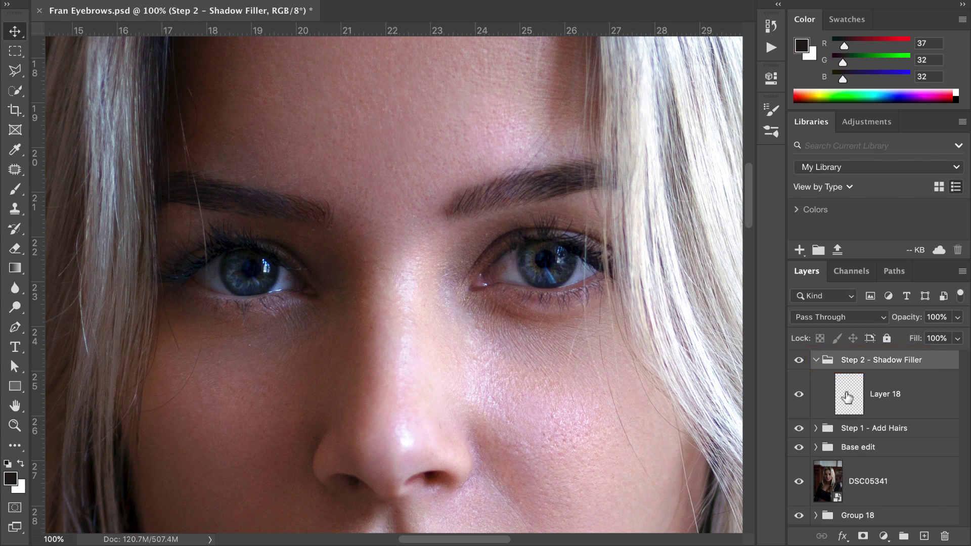
# Select Layer 18 and sample the eyebrow's dark brown as the foreground colour
pyautogui.click(847, 398)
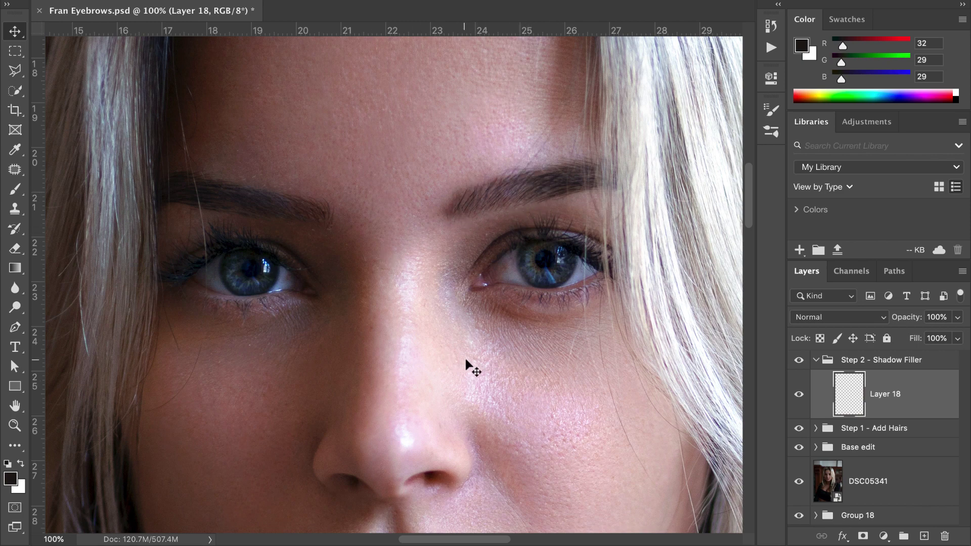
pyautogui.press('i')
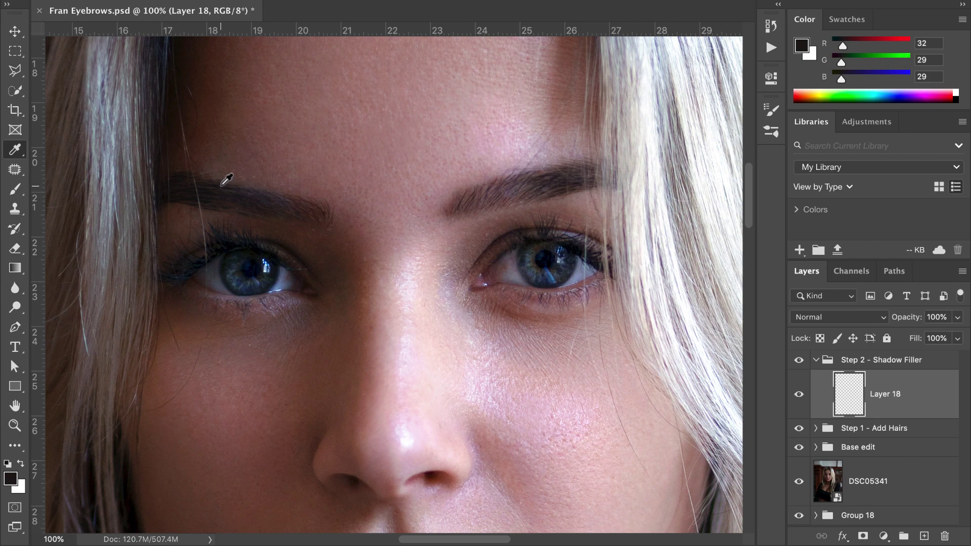
pyautogui.moveTo(215, 189); pyautogui.dragTo(212, 189)
# Set brush flow to 3% and softly paint shadow along the right-hand eyebrow
pyautogui.press('b')
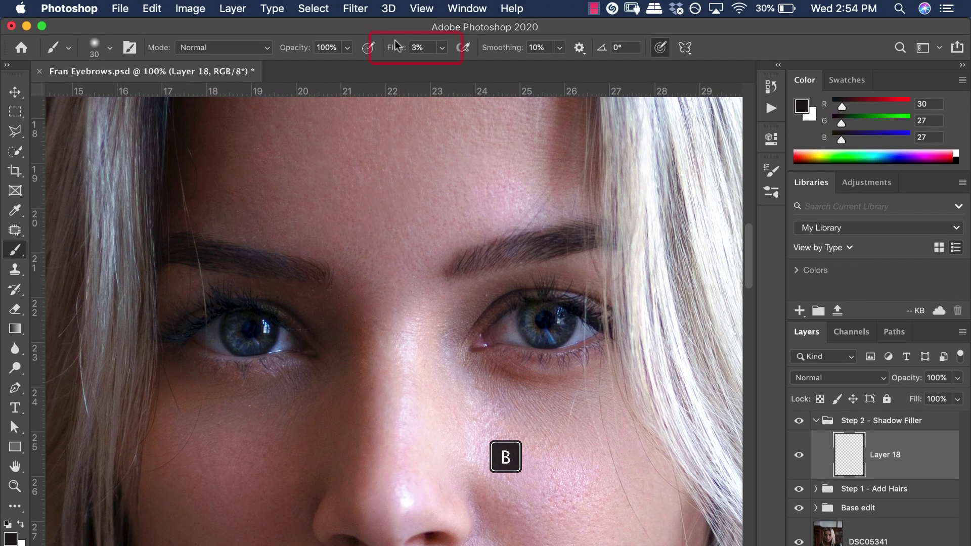
pyautogui.moveTo(390, 53)
pyautogui.mouseDown()
pyautogui.moveTo(413, 59)
pyautogui.moveTo(330, 45)
pyautogui.mouseUp()
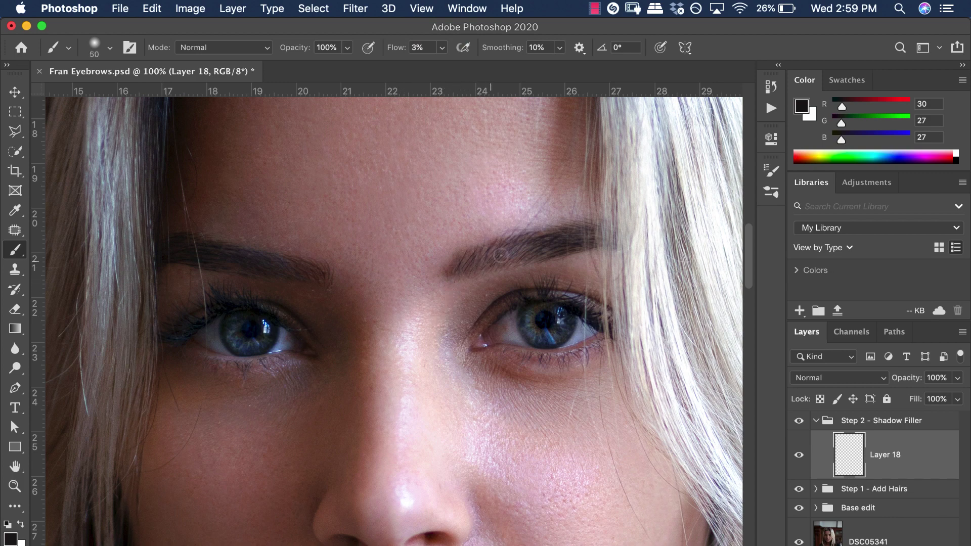
pyautogui.moveTo(500, 256); pyautogui.dragTo(516, 256)
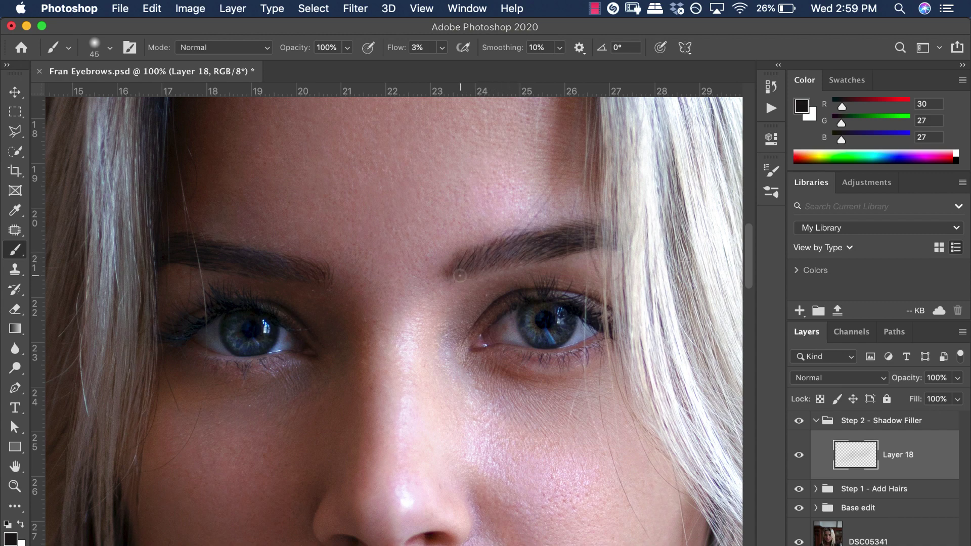
pyautogui.moveTo(455, 278); pyautogui.dragTo(479, 269)
pyautogui.press('[')
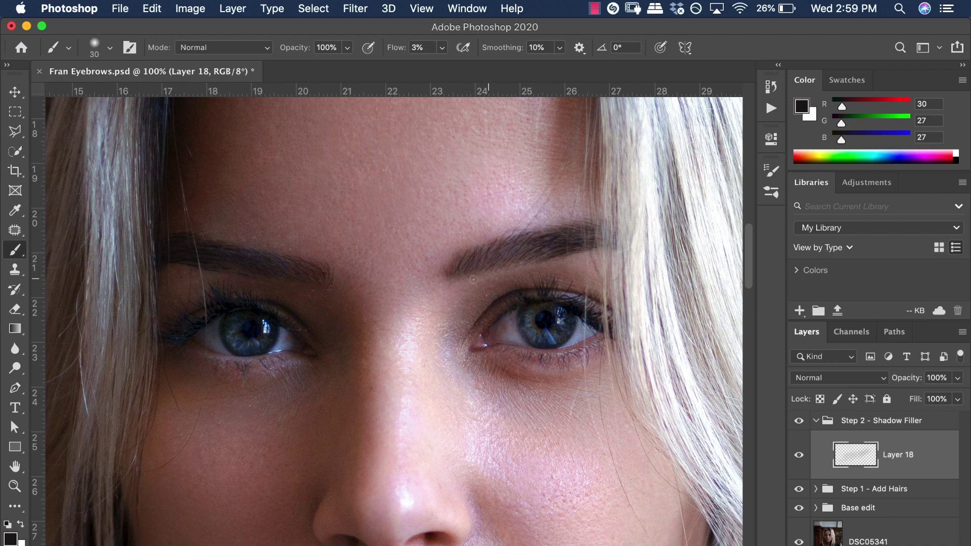
pyautogui.press('[')
pyautogui.press(']')
pyautogui.press(']')
pyautogui.press(']')
pyautogui.click(798, 454)
pyautogui.click(799, 454)
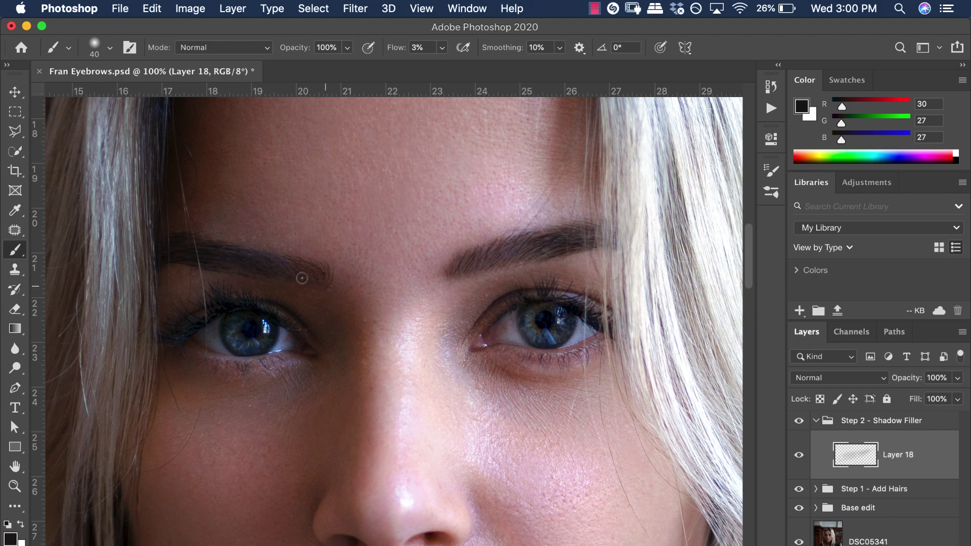
# Paint soft shadow along the left-hand eyebrow and toggle Layer 18 to compare
pyautogui.moveTo(302, 278); pyautogui.dragTo(323, 281)
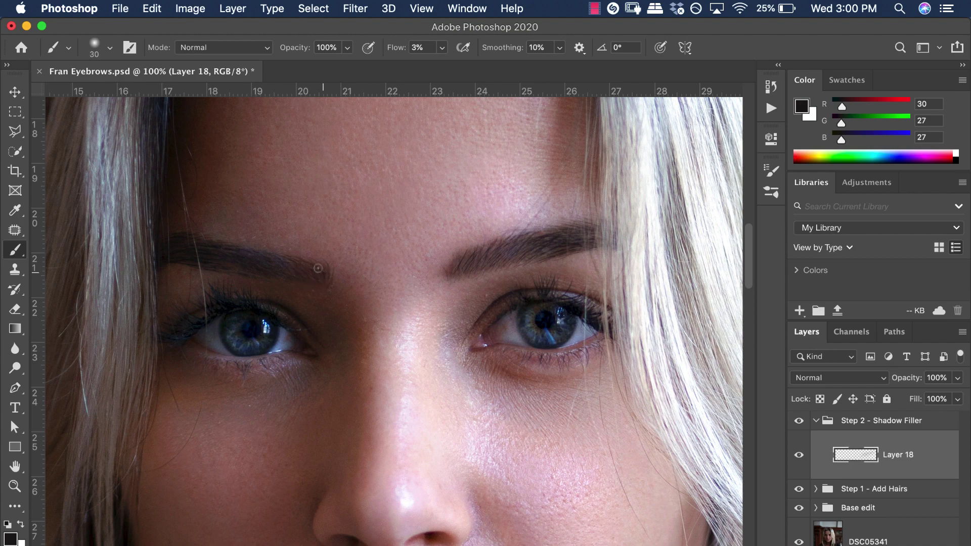
pyautogui.press('[')
pyautogui.press(']')
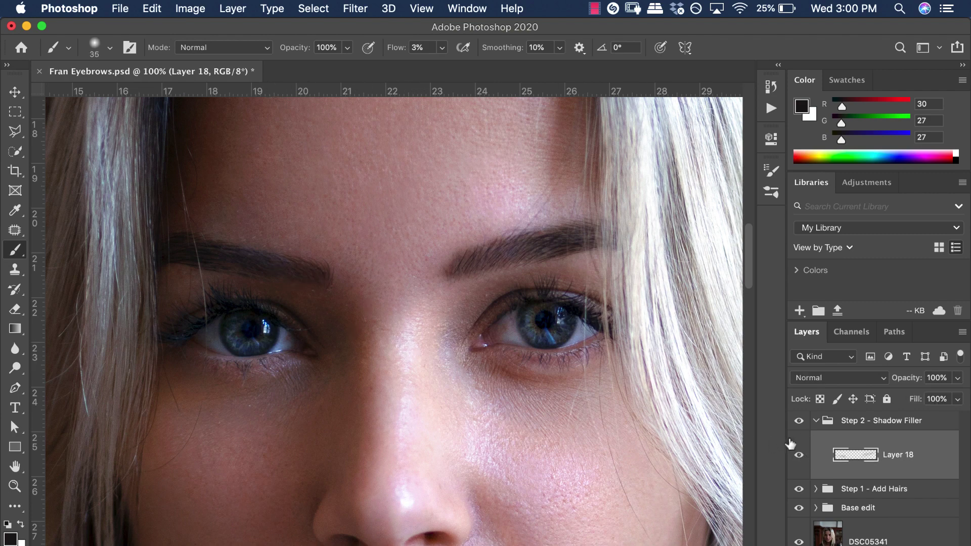
pyautogui.click(799, 455)
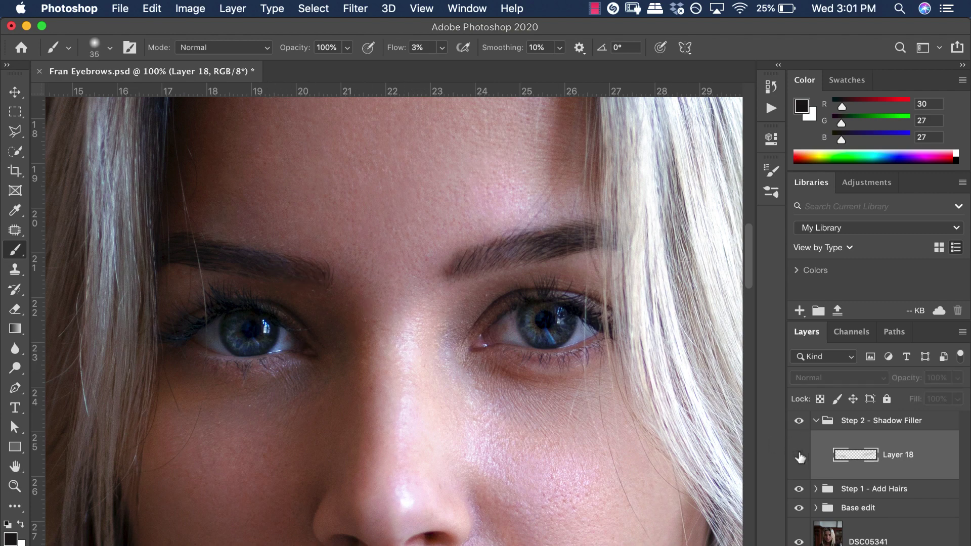
pyautogui.click(799, 454)
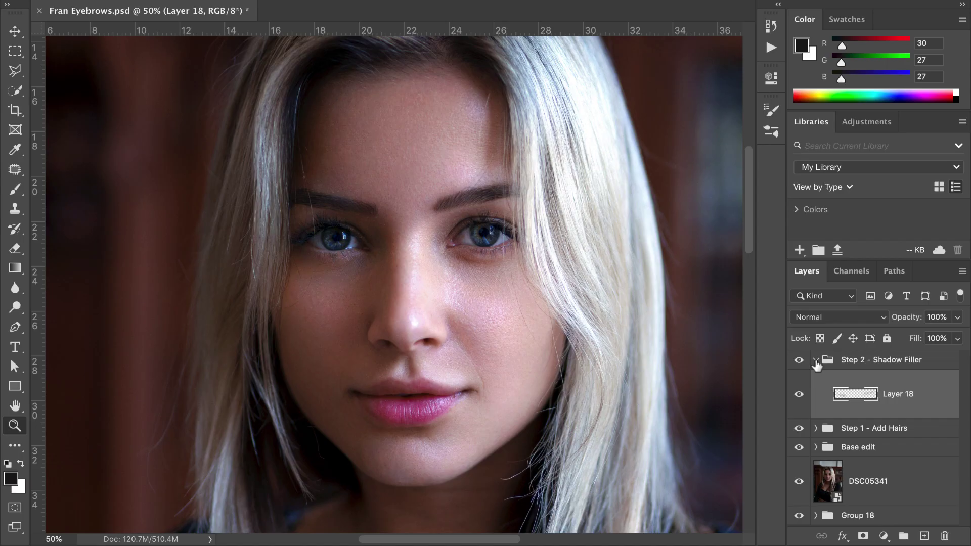
# Stamp all visible layers into a new top layer, Layer 19, and toggle it to check
pyautogui.click(815, 360)
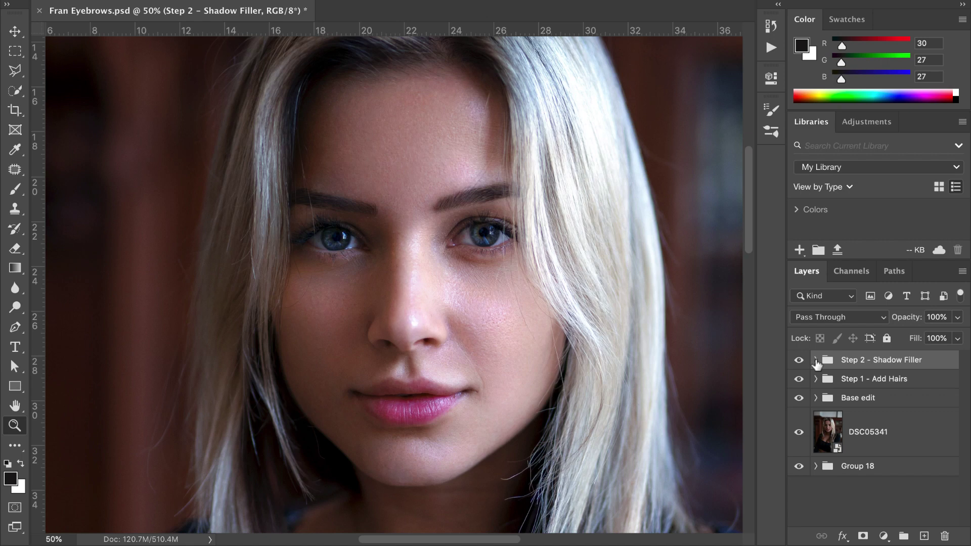
pyautogui.press('alt+shift+super+n')
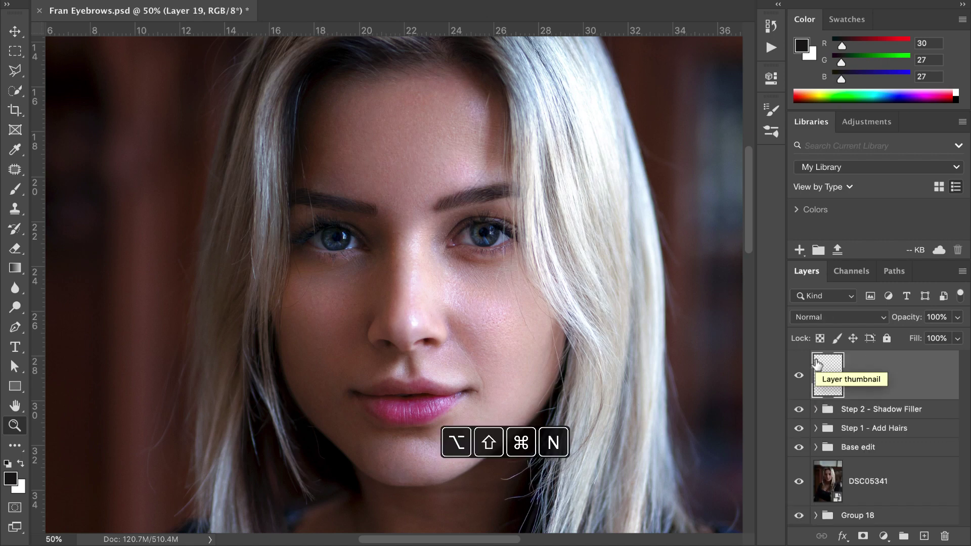
pyautogui.press('alt+shift+super+e')
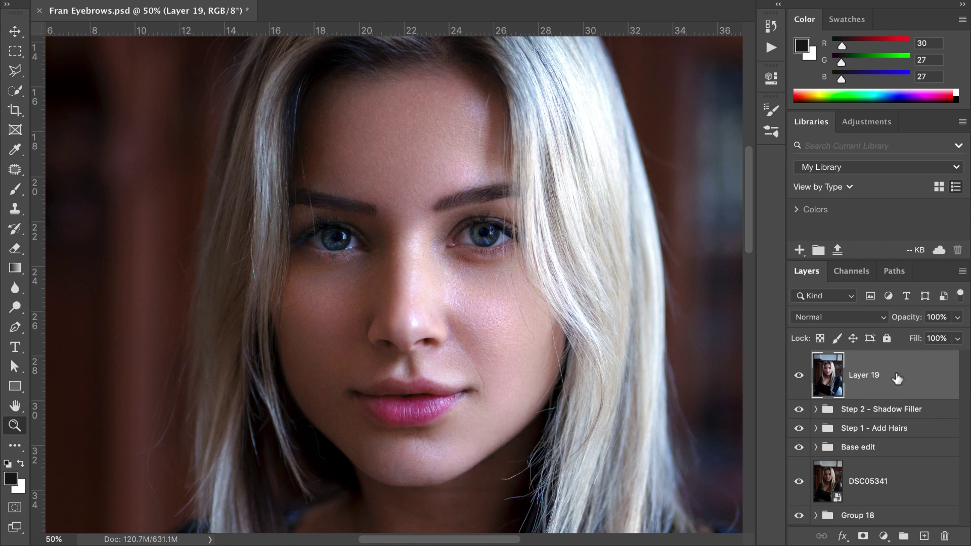
pyautogui.click(799, 375)
pyautogui.click(799, 374)
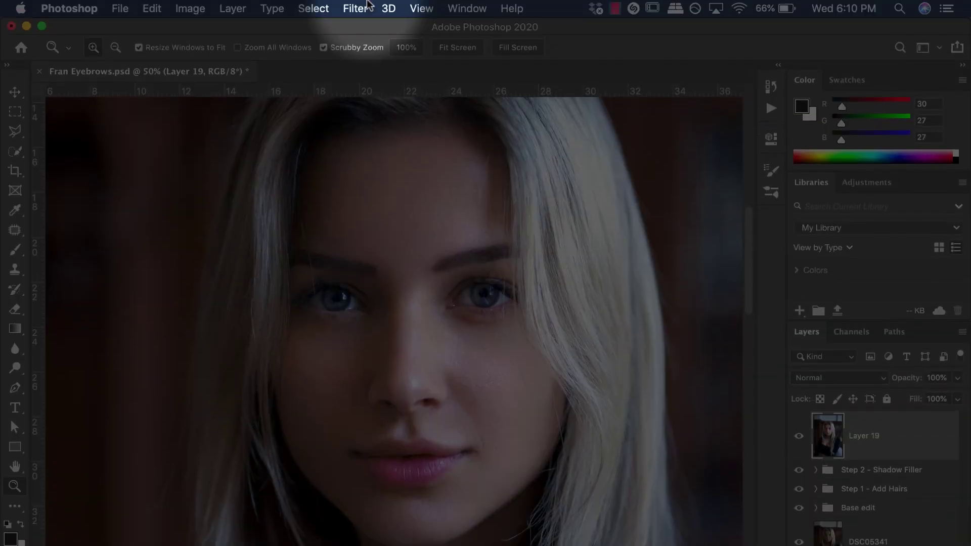
pyautogui.click(363, 7)
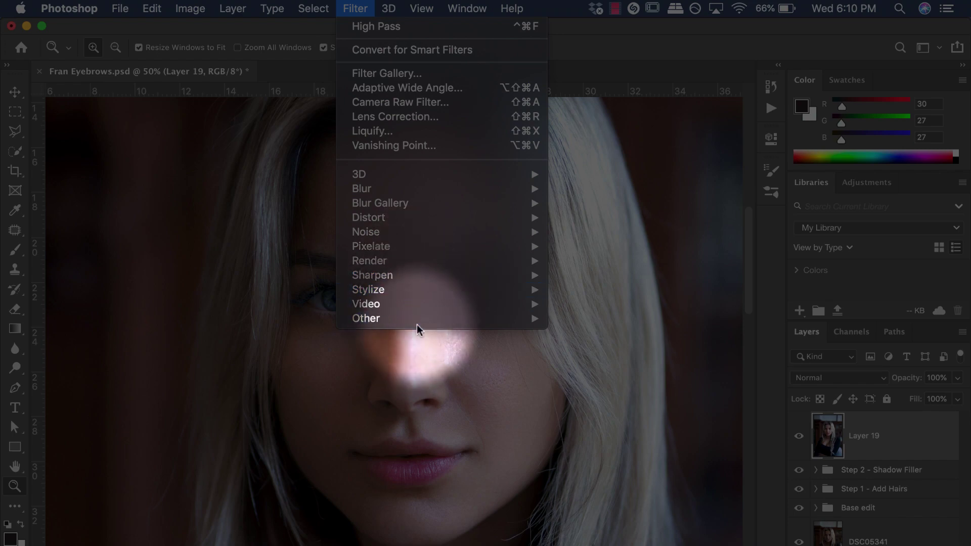
# Apply a 1.0-pixel High Pass filter to Layer 19 and blend it in Linear Light
pyautogui.moveTo(423, 322)
pyautogui.click(576, 331)
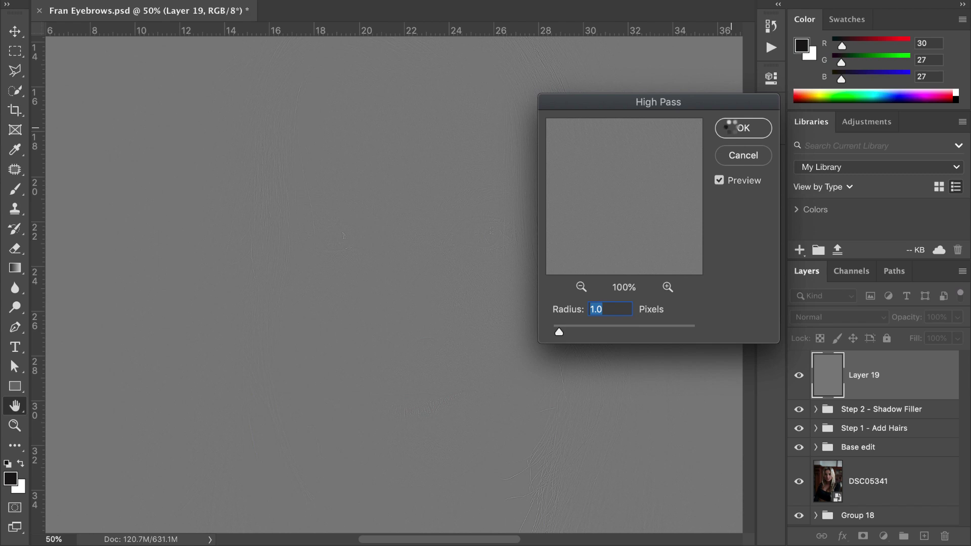
pyautogui.click(731, 127)
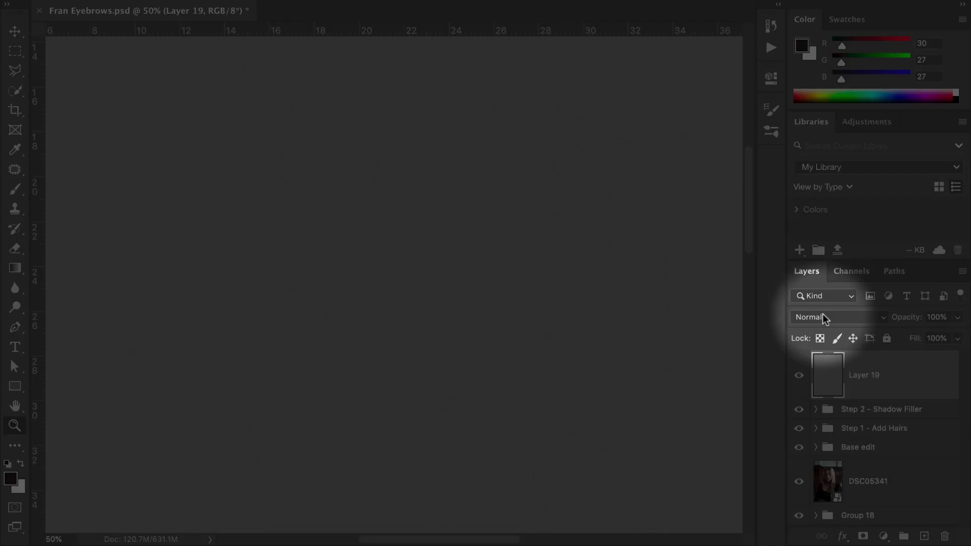
pyautogui.click(821, 318)
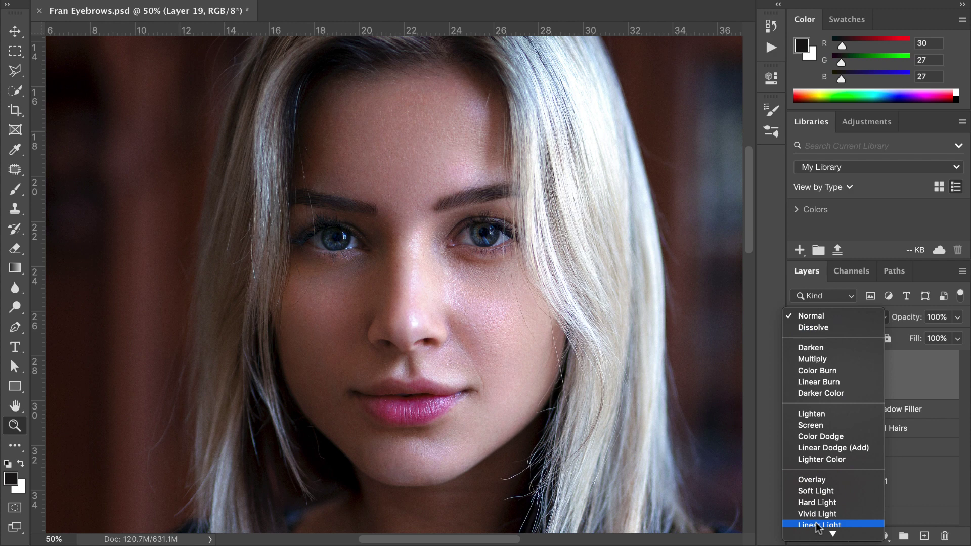
pyautogui.click(817, 524)
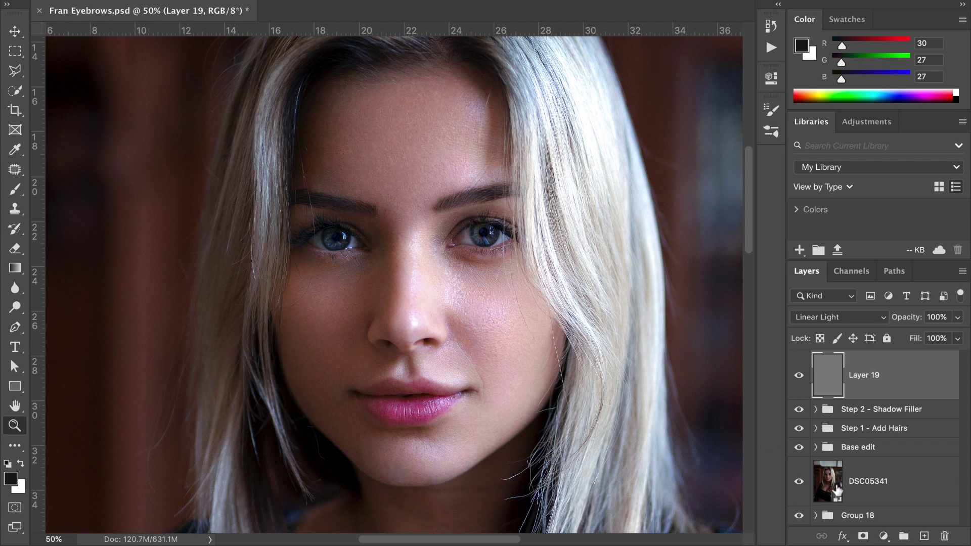
# Give Layer 19 an inverted black layer mask and switch to the Brush
pyautogui.click(862, 535)
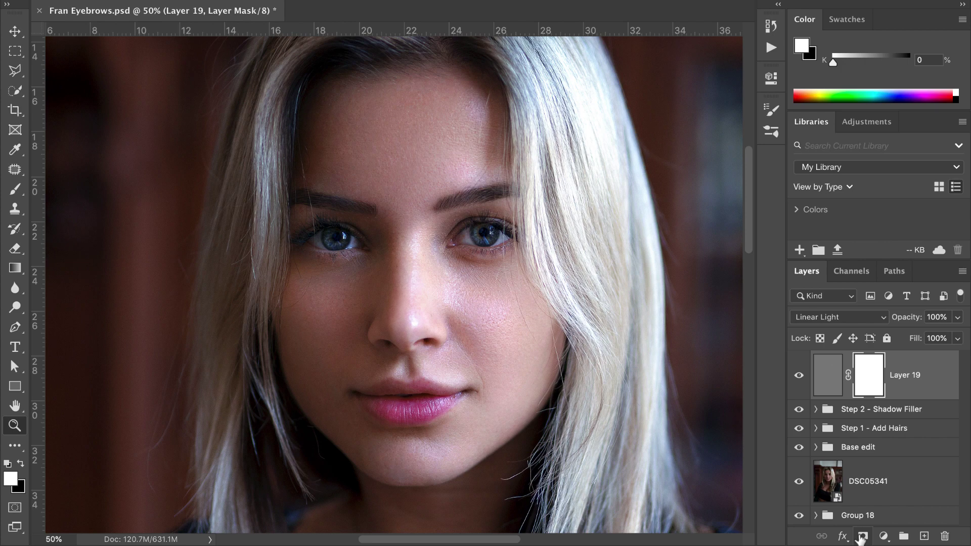
pyautogui.hotkey('ctrl', 'i')
pyautogui.press('b')
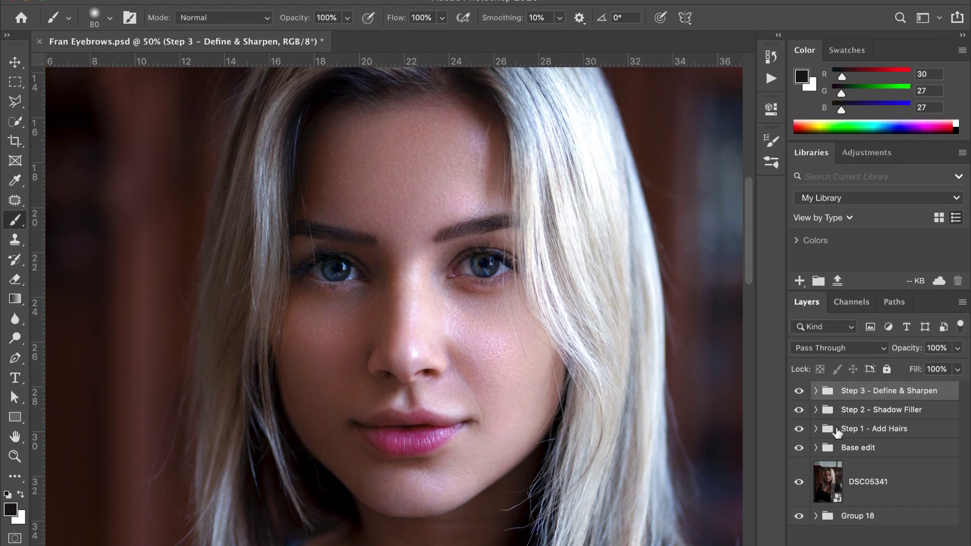
# Group the Step 1, 2 and 3 groups into Group 19 and toggle its visibility to compare
pyautogui.keyDown('shift'); pyautogui.click(836, 431); pyautogui.keyUp('shift')
pyautogui.press('super+g')
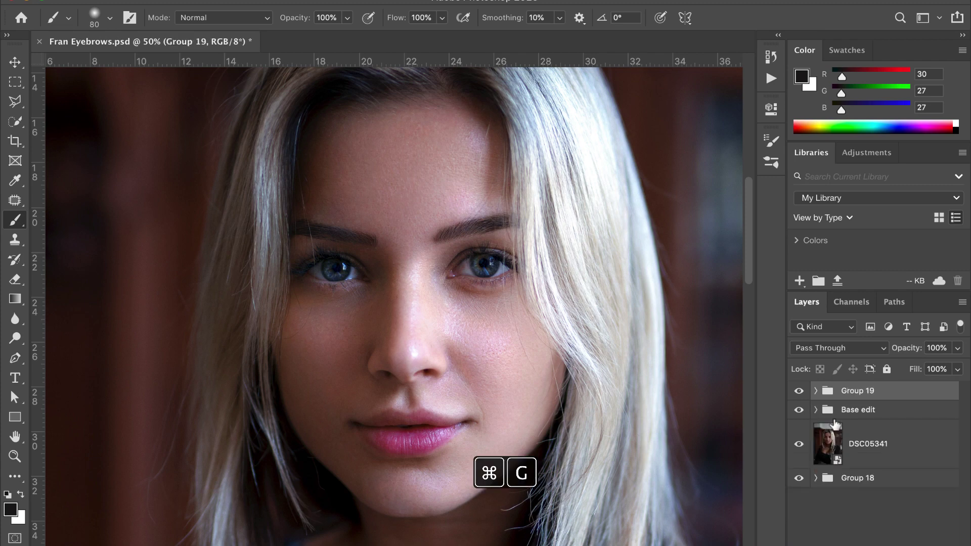
pyautogui.click(797, 391)
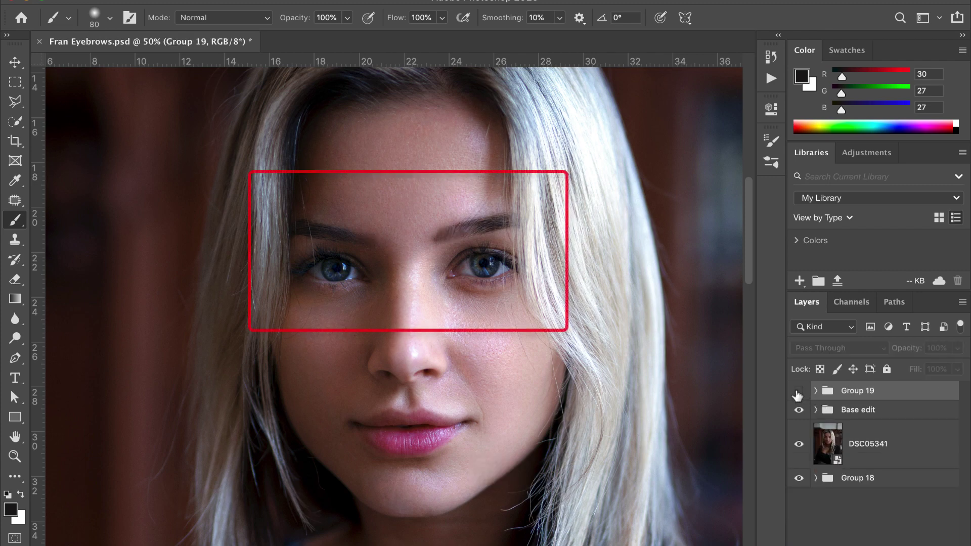
pyautogui.click(797, 391)
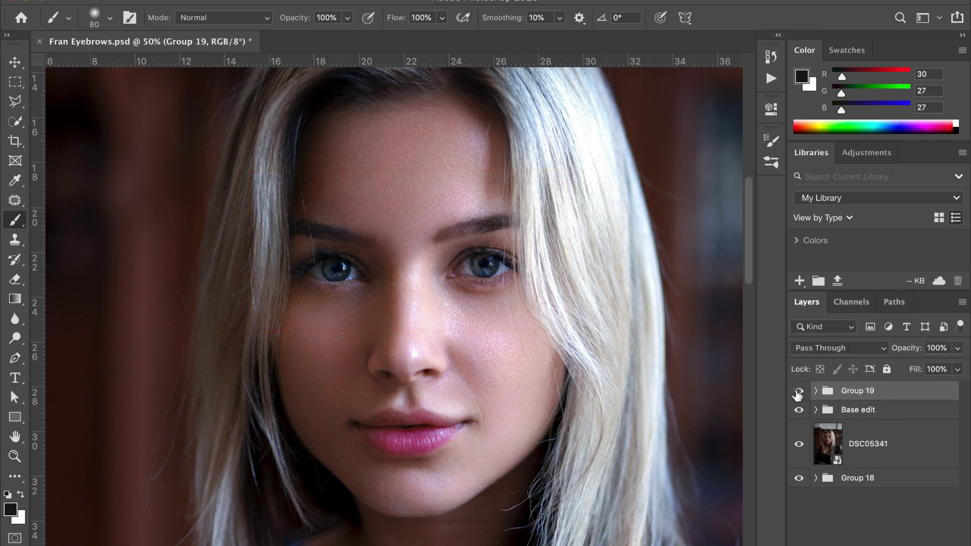